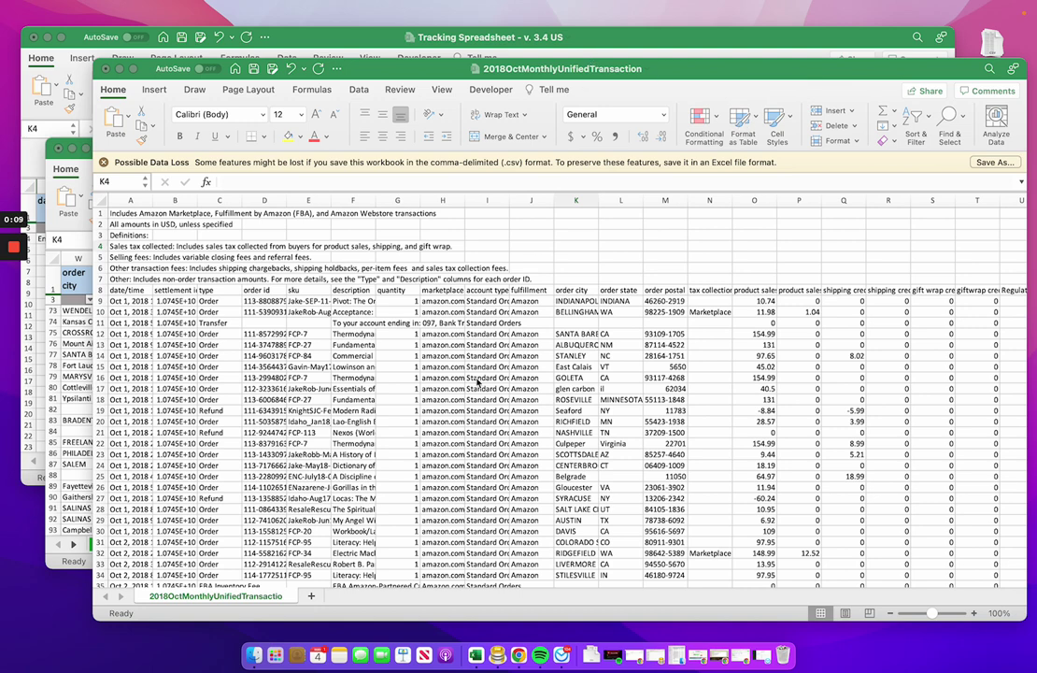
Step: Copy the October 2018 report's transaction rows from A9 across all columns to the last row
{"action": "left_click", "coordinate": [138, 302]}
{"action": "left_click", "coordinate": [132, 301]}
{"action": "key", "text": "shift+Right"}
{"action": "key", "text": "shift+Right"}
{"action": "key", "text": "shift+Right"}
{"action": "key", "text": "shift+Right"}
{"action": "key", "text": "shift+Right"}
{"action": "key", "text": "shift+Right"}
{"action": "key", "text": "shift+Right"}
{"action": "key", "text": "shift+Right"}
{"action": "key", "text": "shift+Right"}
{"action": "key", "text": "shift+Right"}
{"action": "key", "text": "shift+Right"}
{"action": "key", "text": "shift+Right"}
{"action": "key", "text": "shift+Right"}
{"action": "key", "text": "shift+Right"}
{"action": "key", "text": "shift+Right"}
{"action": "key", "text": "shift+Right"}
{"action": "key", "text": "shift+Right"}
{"action": "key", "text": "shift+Right"}
{"action": "key", "text": "shift+Right"}
{"action": "key", "text": "shift+Right"}
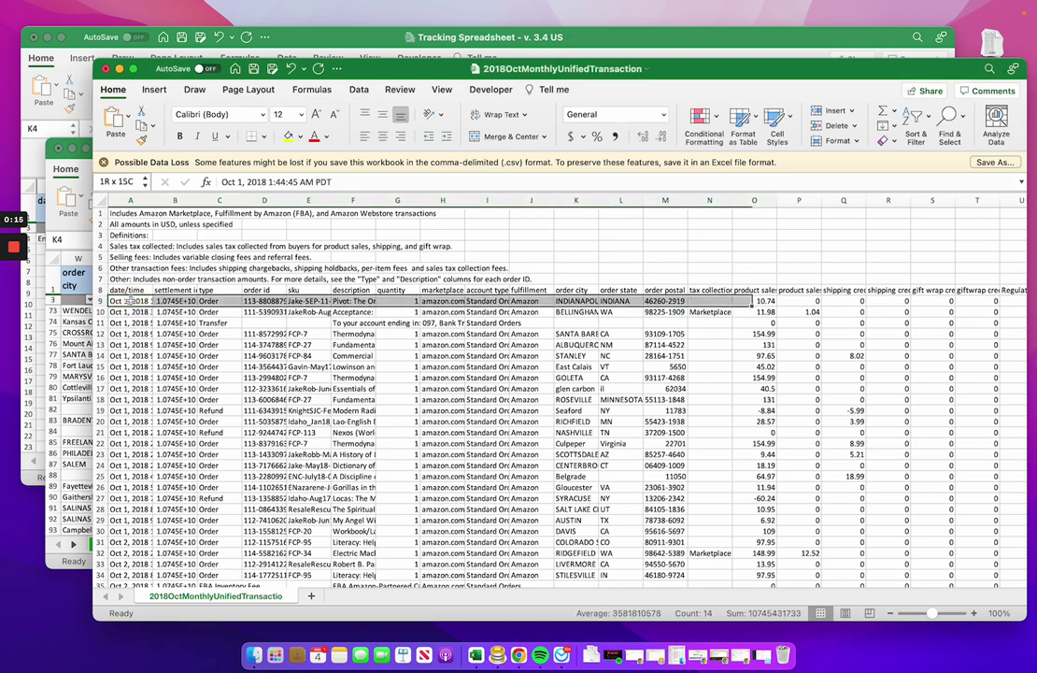
{"action": "key", "text": "shift+Down"}
{"action": "key", "text": "shift+Down"}
{"action": "key", "text": "shift+Down"}
{"action": "key", "text": "shift+Down"}
{"action": "key", "text": "shift+Down"}
{"action": "key", "text": "shift+Down"}
{"action": "key", "text": "shift+Down"}
{"action": "key", "text": "shift+Down"}
{"action": "key", "text": "shift+Down"}
{"action": "key", "text": "shift+Down"}
{"action": "key", "text": "shift+Down"}
{"action": "key", "text": "shift+Down"}
{"action": "key", "text": "shift+Down"}
{"action": "key", "text": "shift+Down"}
{"action": "key", "text": "shift+Down"}
{"action": "key", "text": "shift+Down"}
{"action": "key", "text": "shift+Down"}
{"action": "key", "text": "shift+Down"}
{"action": "key", "text": "shift+Down"}
{"action": "key", "text": "shift+Down"}
{"action": "key", "text": "super+c"}
Step: Paste the copied October transactions into Sales Data at row 208, the first empty row
{"action": "left_click", "coordinate": [66, 337]}
{"action": "scroll", "coordinate": [476, 523], "scroll_direction": "down", "scroll_amount": 5}
{"action": "scroll", "coordinate": [476, 504], "scroll_direction": "left", "scroll_amount": 10}
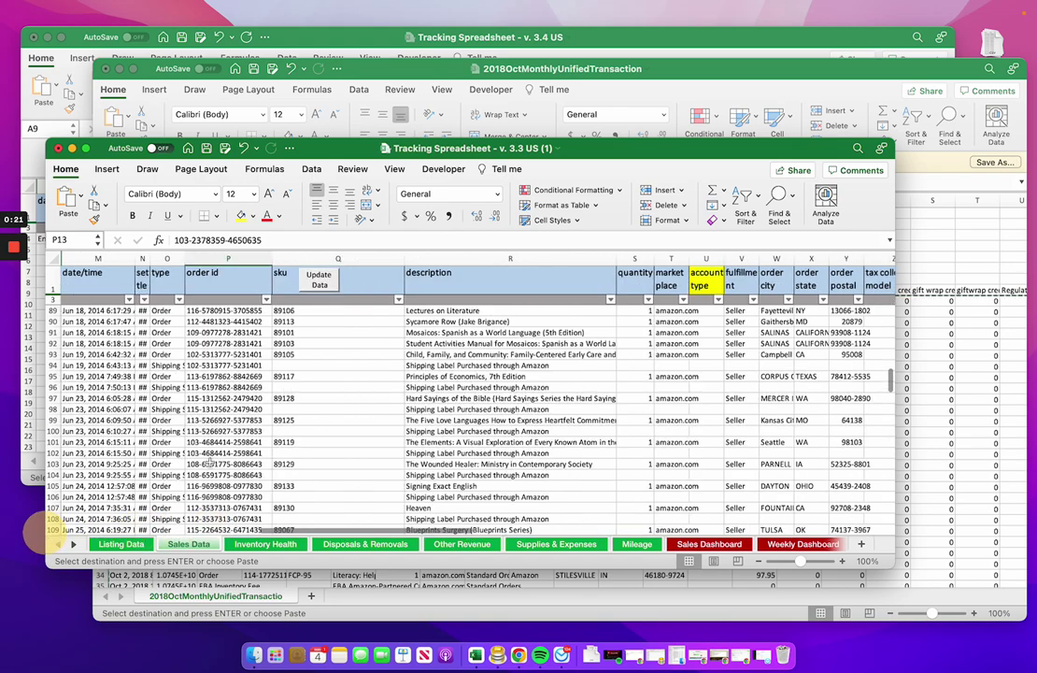
{"action": "scroll", "coordinate": [215, 436], "scroll_direction": "down", "scroll_amount": 15}
{"action": "scroll", "coordinate": [216, 436], "scroll_direction": "down", "scroll_amount": 20}
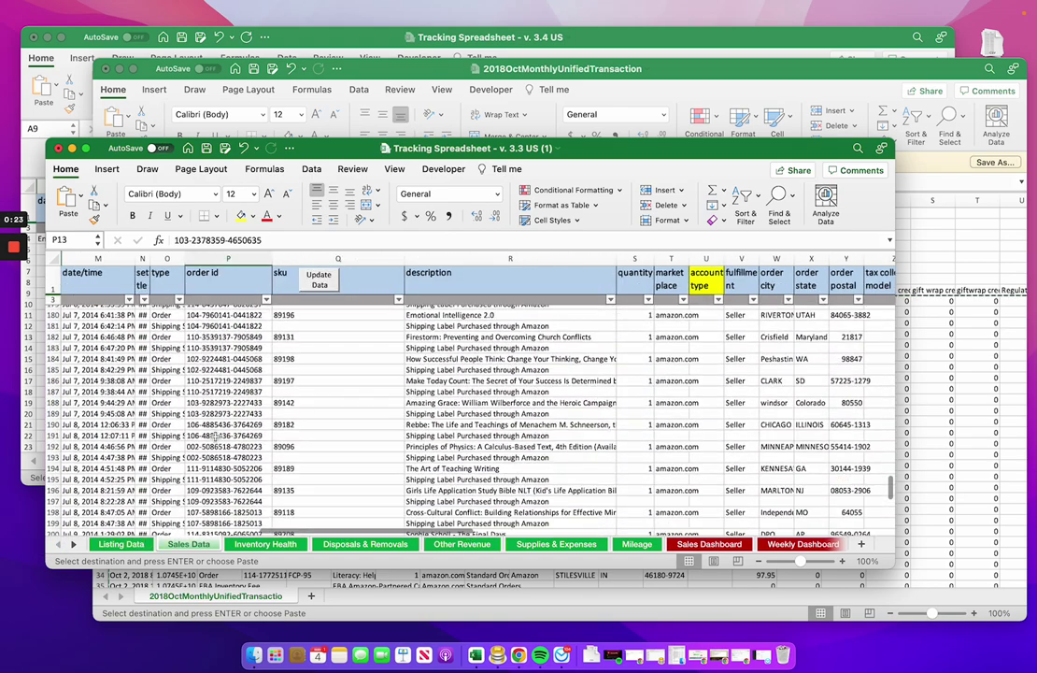
{"action": "left_click", "coordinate": [118, 467]}
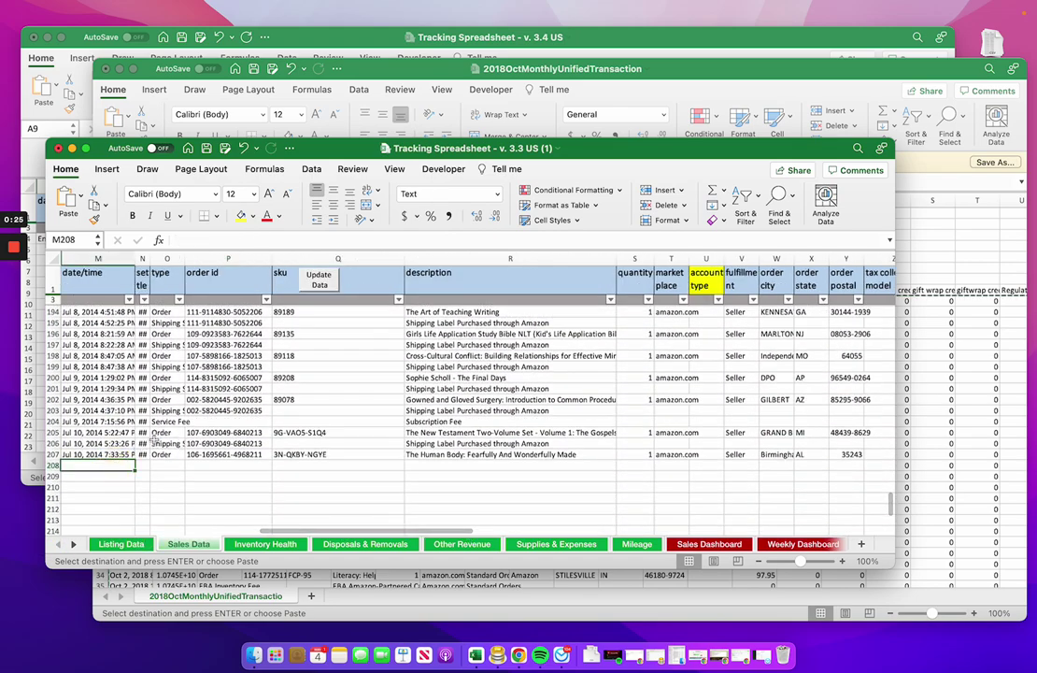
{"action": "key", "text": "super+v"}
{"action": "scroll", "coordinate": [467, 470], "scroll_direction": "right", "scroll_amount": 10}
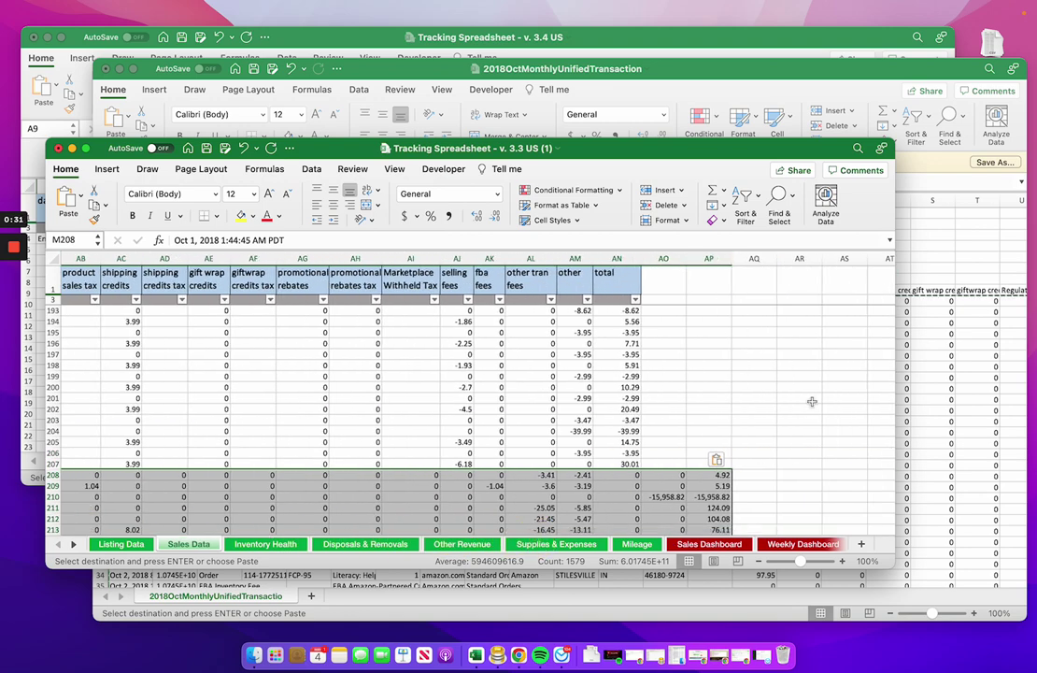
{"action": "left_click", "coordinate": [944, 333]}
{"action": "left_click", "coordinate": [914, 288]}
{"action": "key", "text": "Right"}
{"action": "key", "text": "Right"}
{"action": "key", "text": "Right"}
{"action": "key", "text": "Right"}
{"action": "key", "text": "Right"}
{"action": "key", "text": "Right"}
{"action": "key", "text": "Right"}
{"action": "key", "text": "Right"}
{"action": "key", "text": "Right"}
{"action": "key", "text": "Right"}
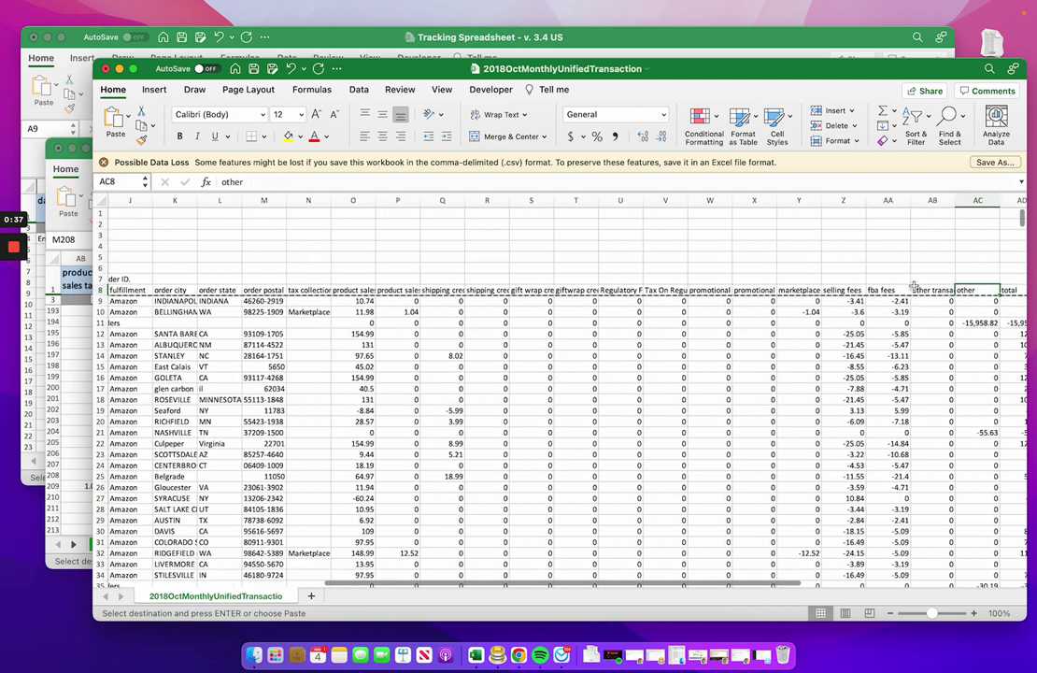
{"action": "key", "text": "Left"}
{"action": "key", "text": "Left"}
{"action": "key", "text": "Left"}
{"action": "key", "text": "Left"}
{"action": "key", "text": "Left"}
{"action": "key", "text": "Left"}
{"action": "key", "text": "Left"}
{"action": "key", "text": "Left"}
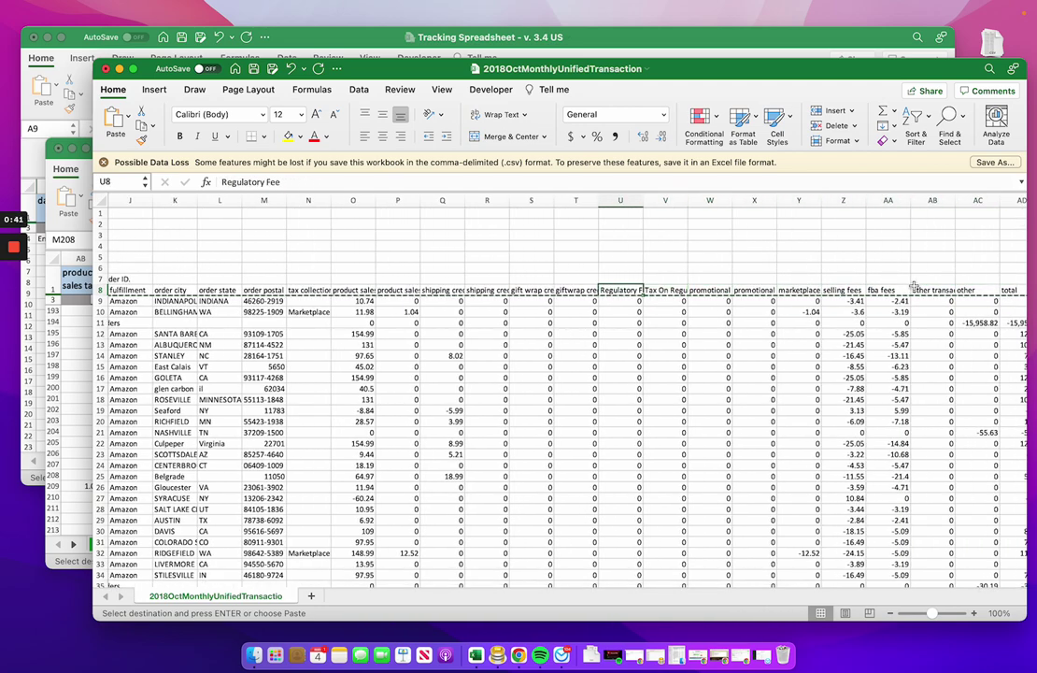
{"action": "key", "text": "Right"}
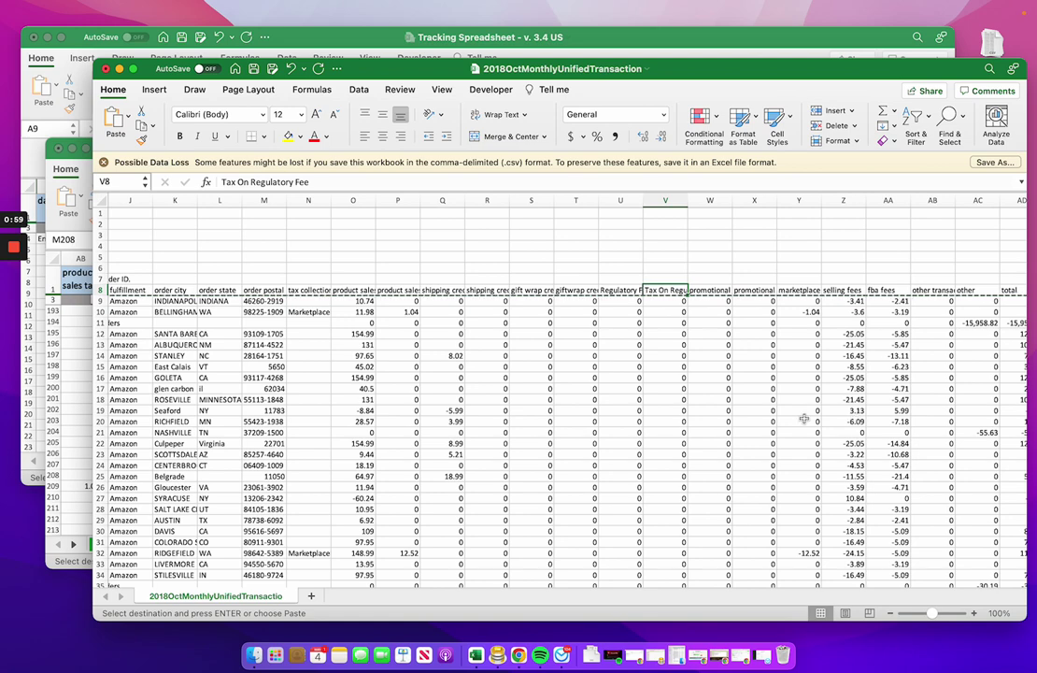
Step: Clear the misaligned pasted rows 208–213 in the Sales Data sheet
{"action": "left_click", "coordinate": [74, 320]}
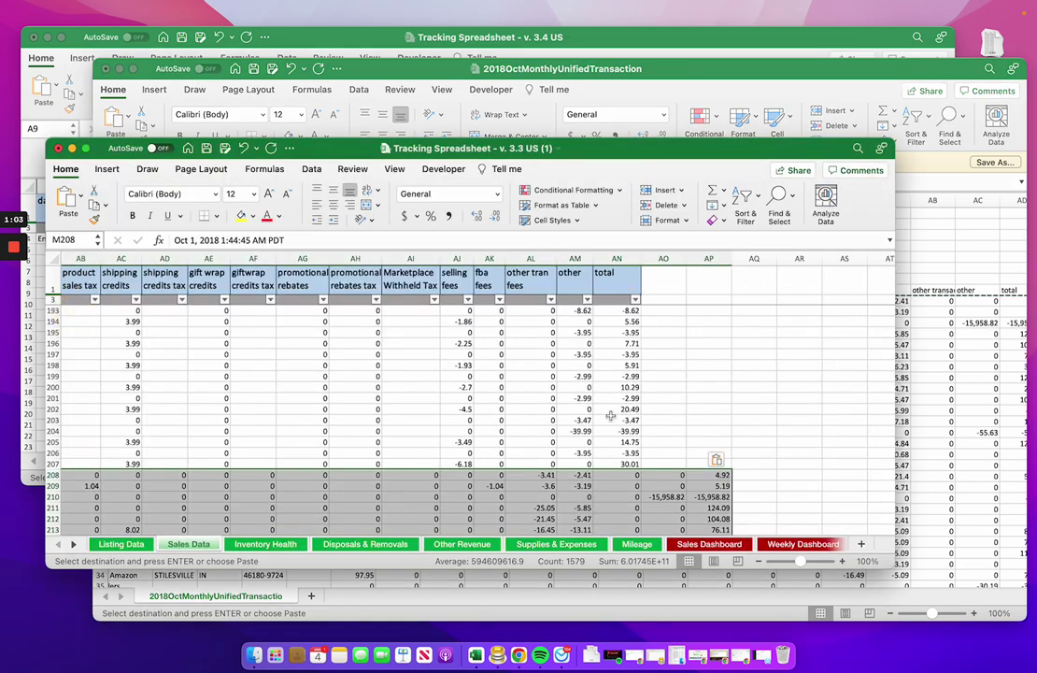
{"action": "key", "text": "Delete"}
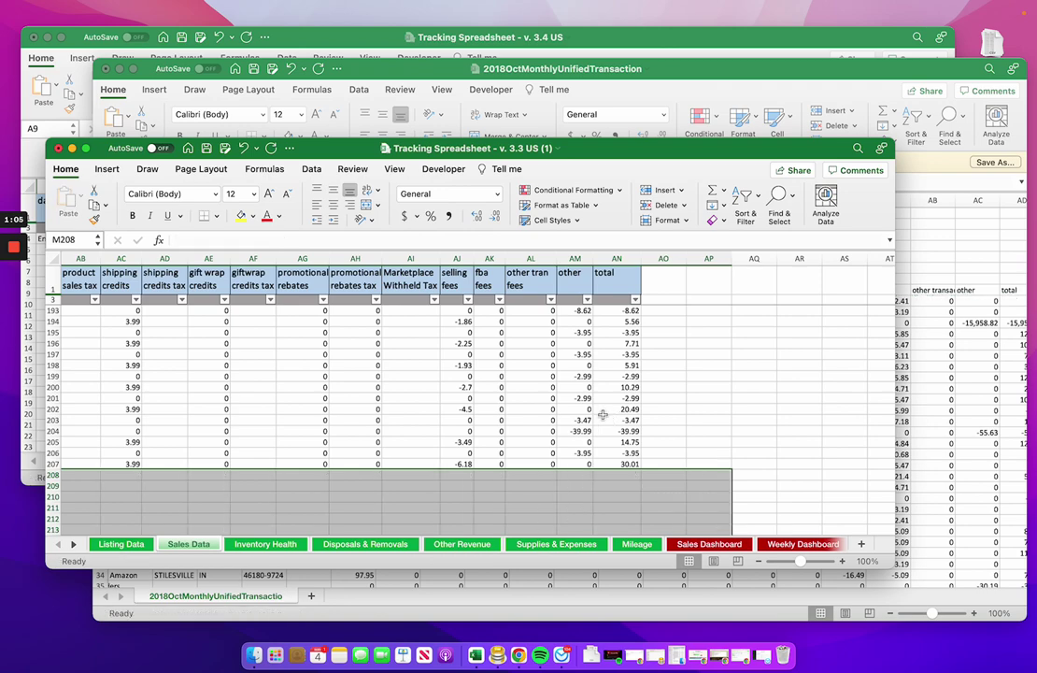
{"action": "left_click", "coordinate": [965, 399]}
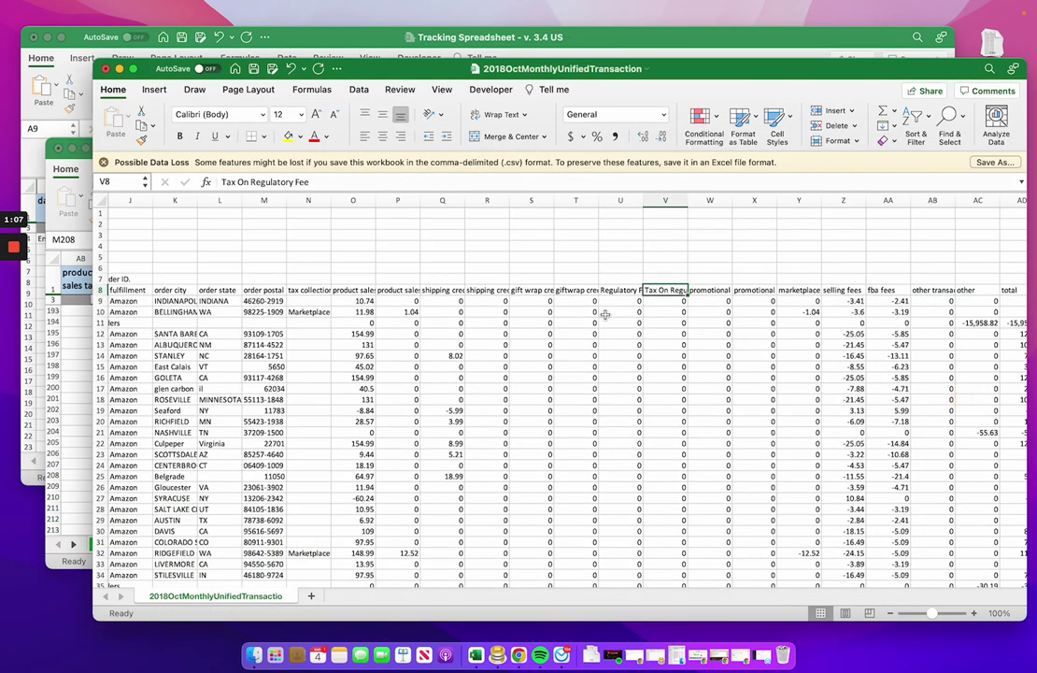
{"action": "left_click", "coordinate": [69, 331]}
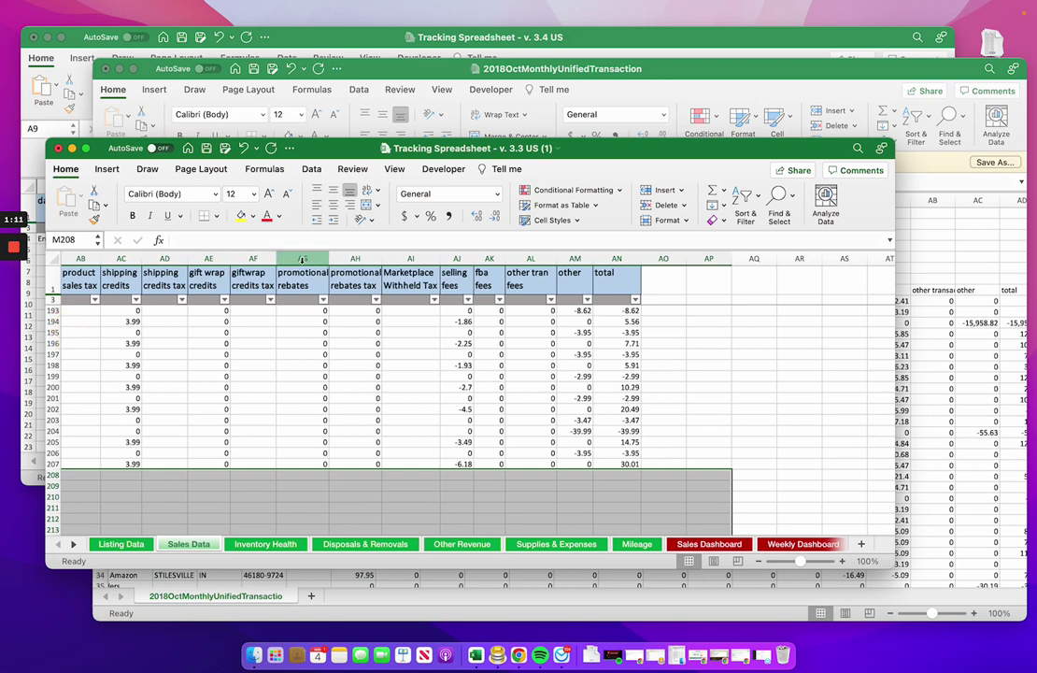
Step: Insert two empty columns at AG:AH, ahead of promotional rebates
{"action": "left_click_drag", "start_coordinate": [297, 259], "coordinate": [363, 260]}
{"action": "right_click", "coordinate": [369, 268]}
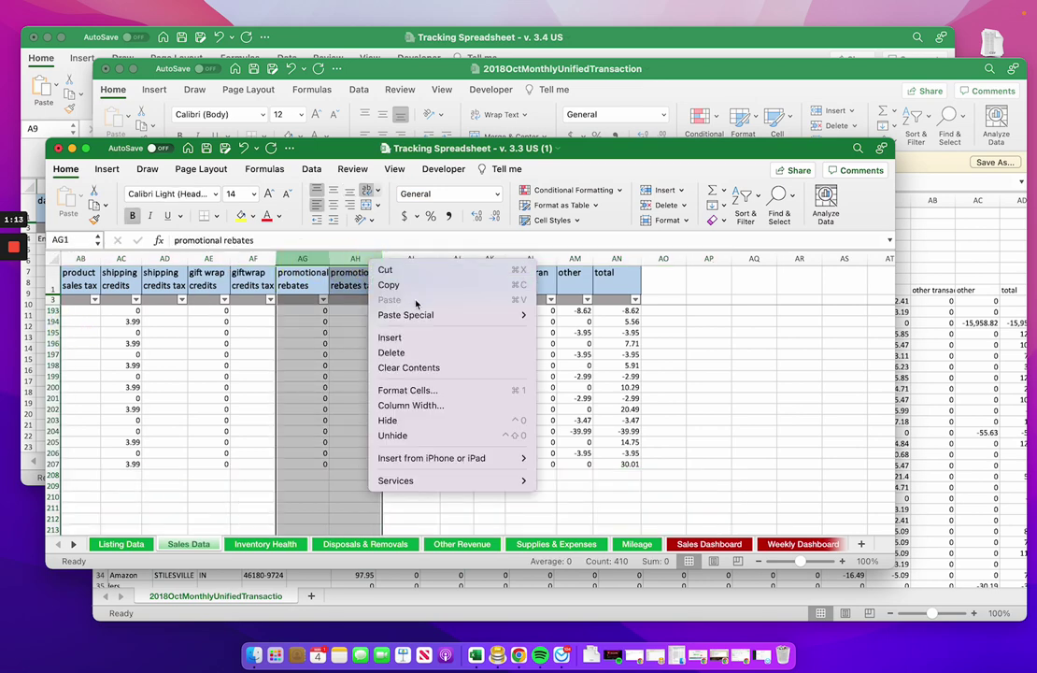
{"action": "left_click", "coordinate": [413, 338]}
Step: Copy the report's Regulatory Fee and Tax On Regulatory Fee headers into AG1:AH1 as values only
{"action": "left_click", "coordinate": [960, 358]}
{"action": "left_click_drag", "start_coordinate": [620, 290], "coordinate": [665, 289]}
{"action": "key", "text": "super+c"}
{"action": "left_click", "coordinate": [75, 279]}
{"action": "left_click", "coordinate": [285, 280]}
{"action": "key", "text": "super+v"}
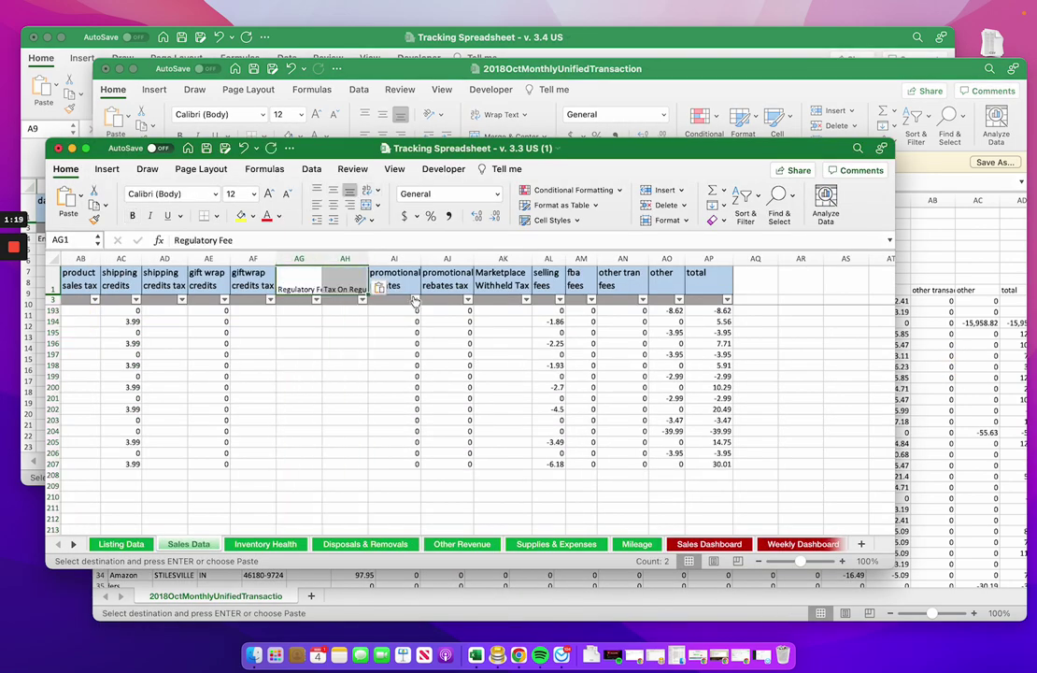
{"action": "left_click", "coordinate": [382, 288]}
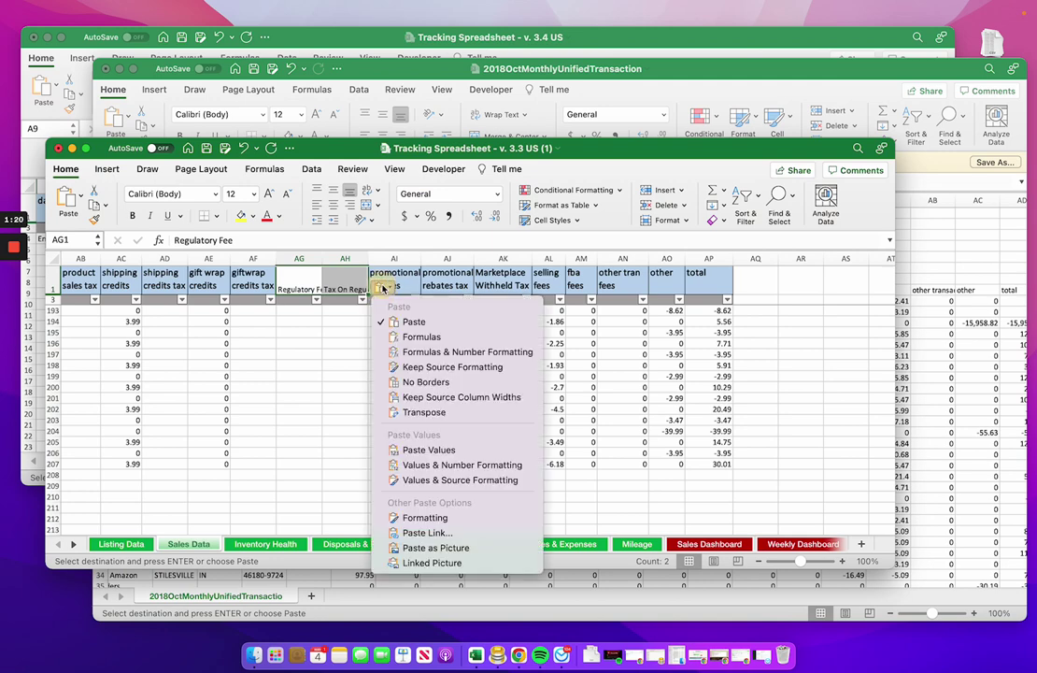
{"action": "left_click", "coordinate": [429, 449]}
{"action": "left_click", "coordinate": [941, 378]}
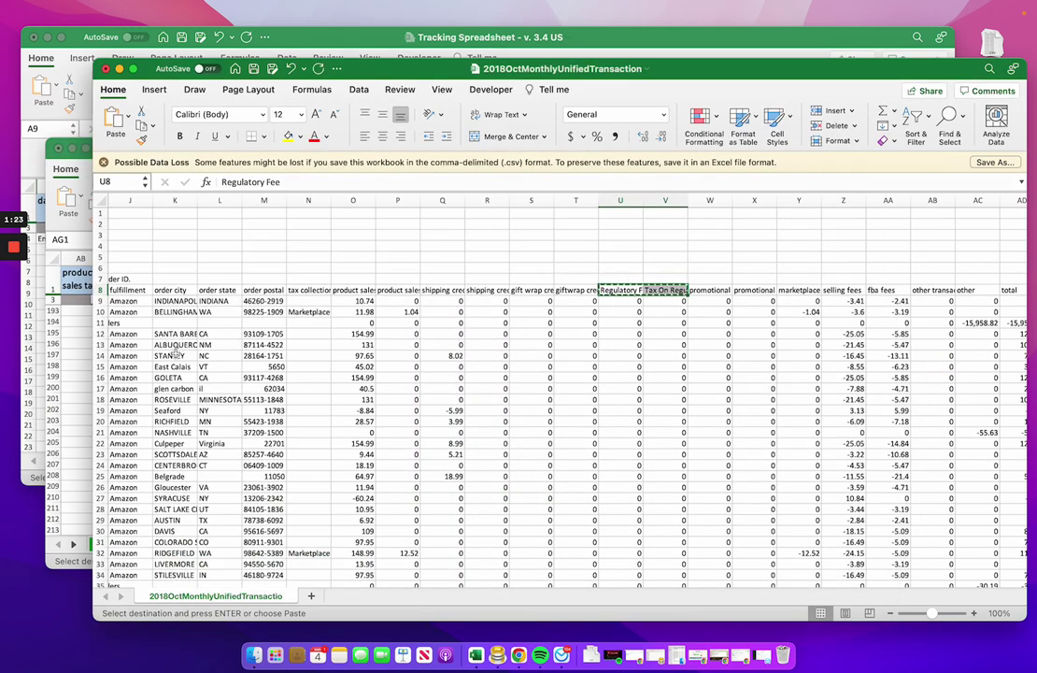
Step: Recopy the October report's transaction rows from the first date across all columns and down
{"action": "left_click", "coordinate": [131, 301]}
{"action": "key", "text": "Home"}
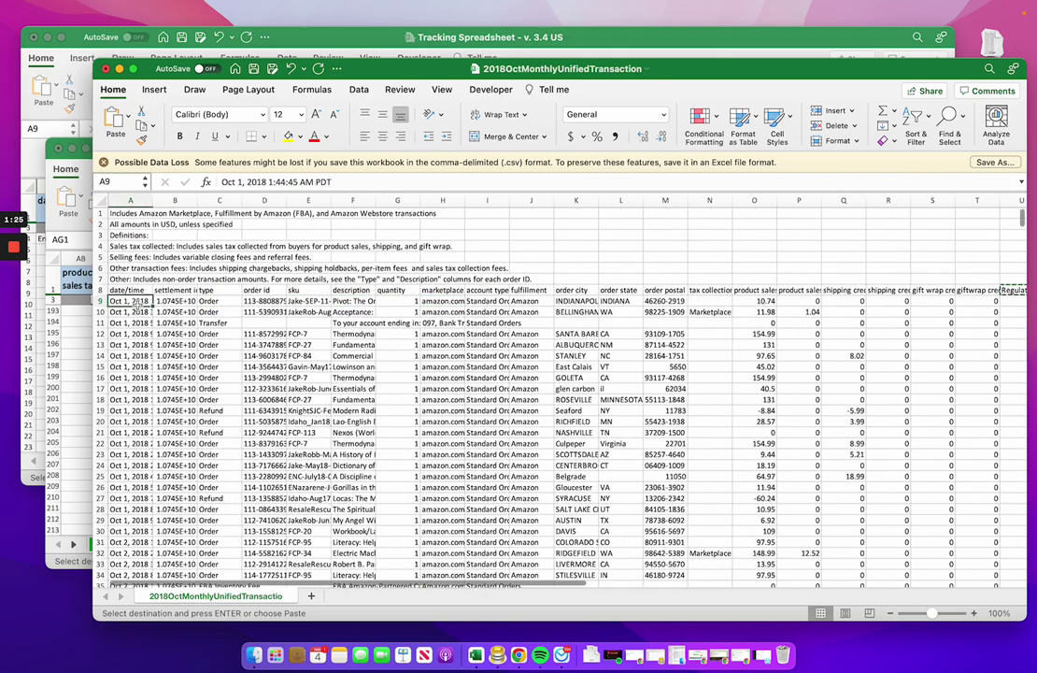
{"action": "key", "text": "super+shift+Right"}
{"action": "key", "text": "super+shift+Down"}
{"action": "key", "text": "super+c"}
Step: Paste the rows into Sales Data row 208, now aligned under the fee columns
{"action": "left_click", "coordinate": [67, 347]}
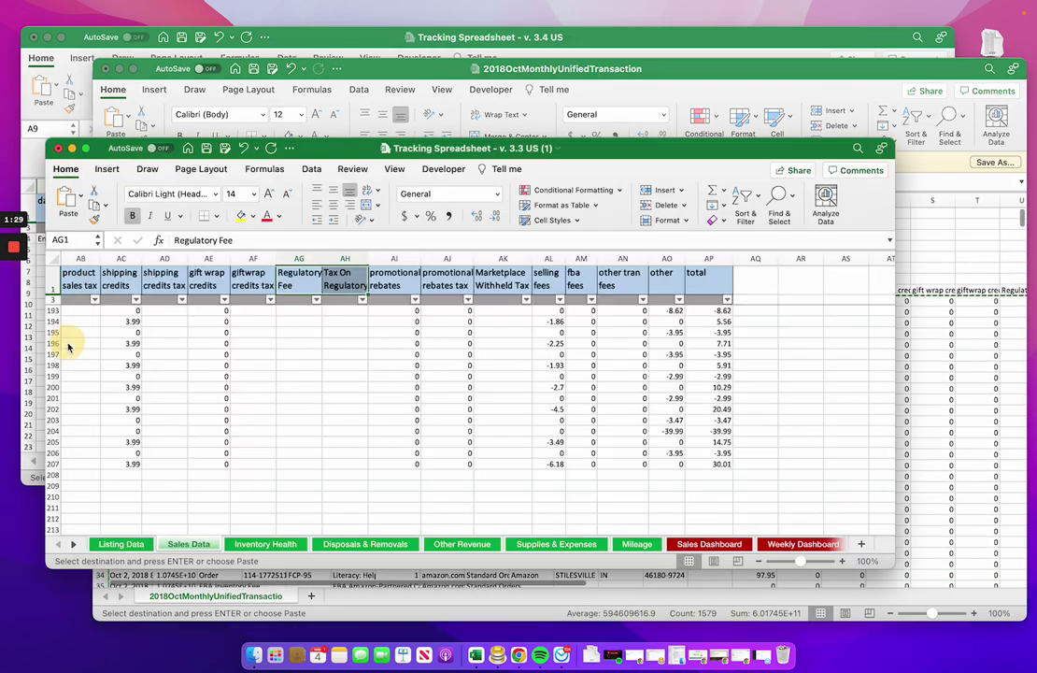
{"action": "left_click", "coordinate": [157, 475]}
{"action": "key", "text": "super+Left"}
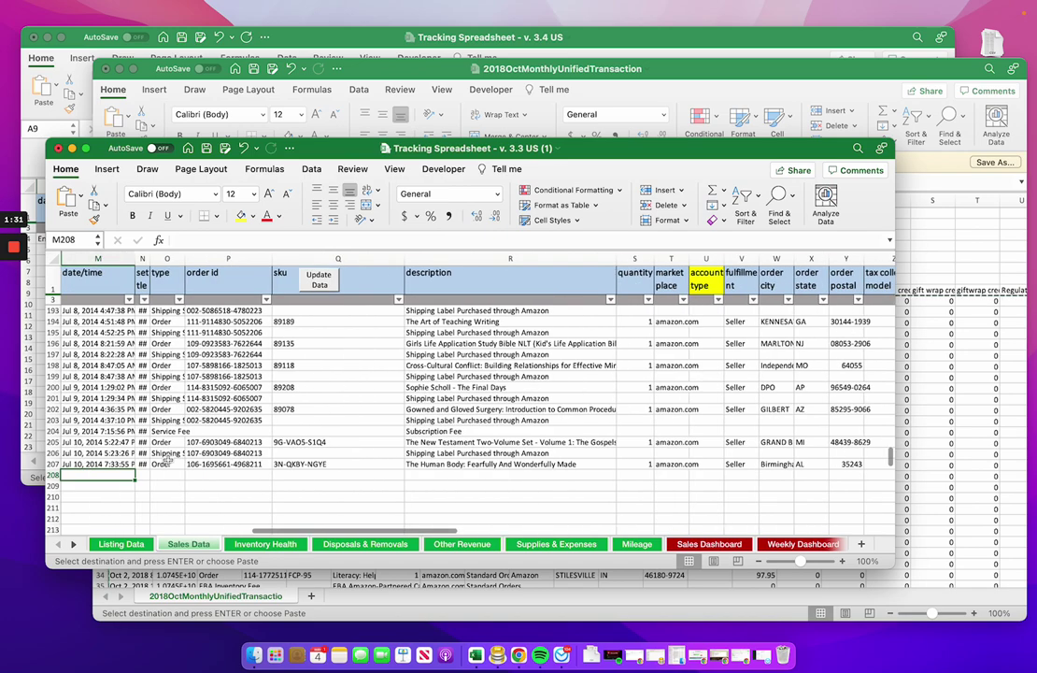
{"action": "key", "text": "super+v"}
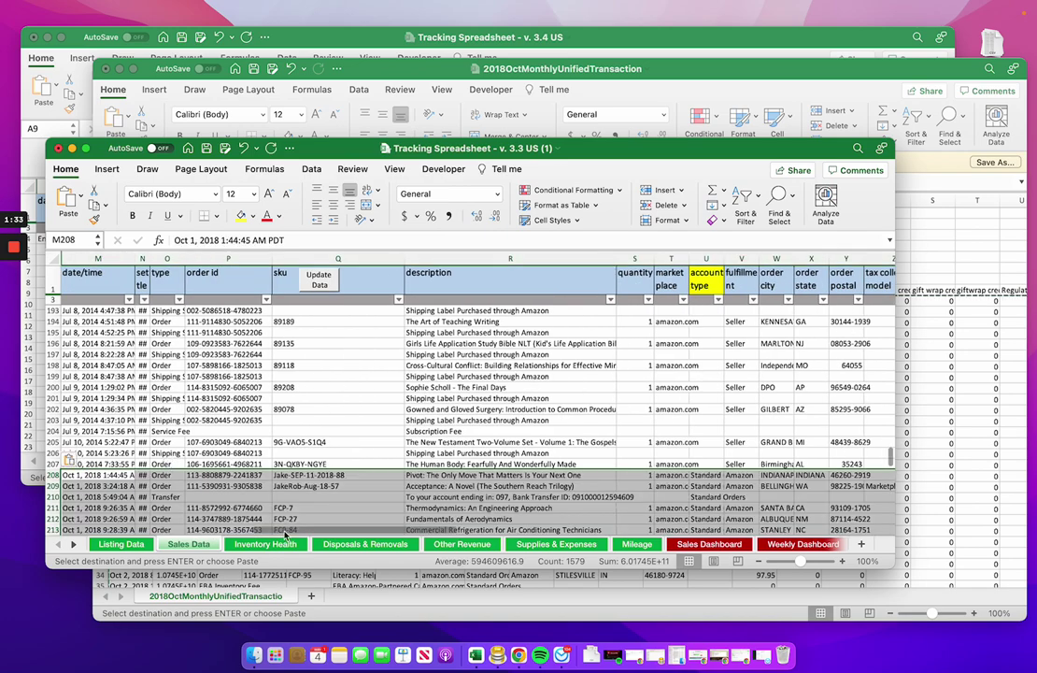
{"action": "scroll", "coordinate": [285, 534], "scroll_direction": "right", "scroll_amount": 10}
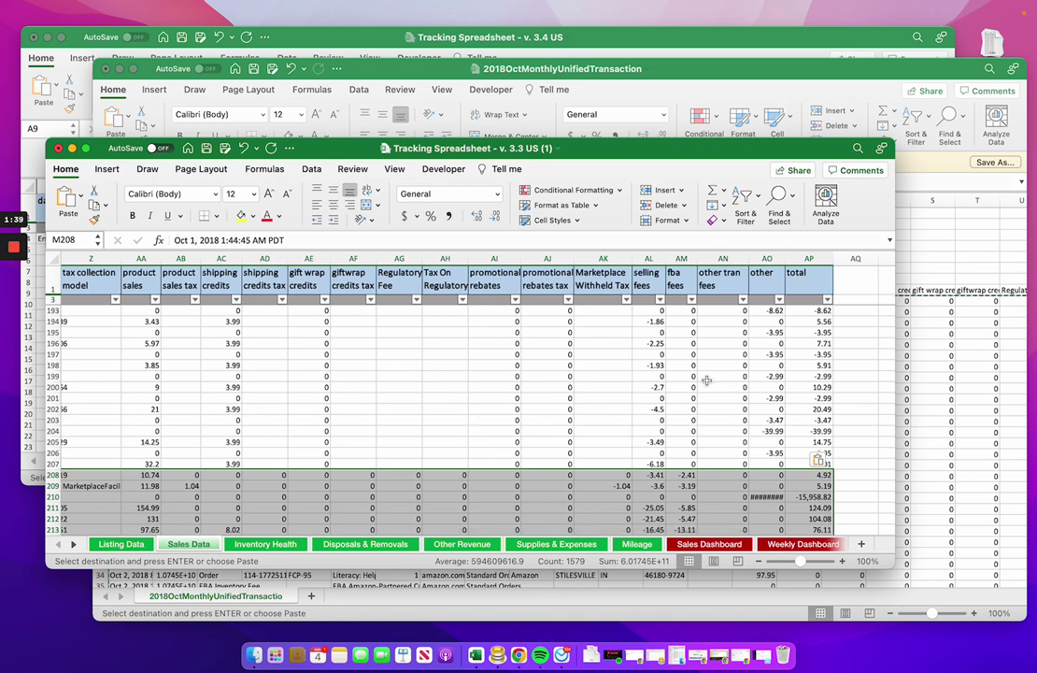
{"action": "scroll", "coordinate": [613, 331], "scroll_direction": "down", "scroll_amount": 5}
{"action": "scroll", "coordinate": [797, 403], "scroll_direction": "down", "scroll_amount": 2}
{"action": "mouse_move", "coordinate": [625, 149]}
{"action": "left_mouse_down"}
{"action": "mouse_move", "coordinate": [601, 162]}
{"action": "mouse_move", "coordinate": [636, 166]}
{"action": "left_mouse_up"}
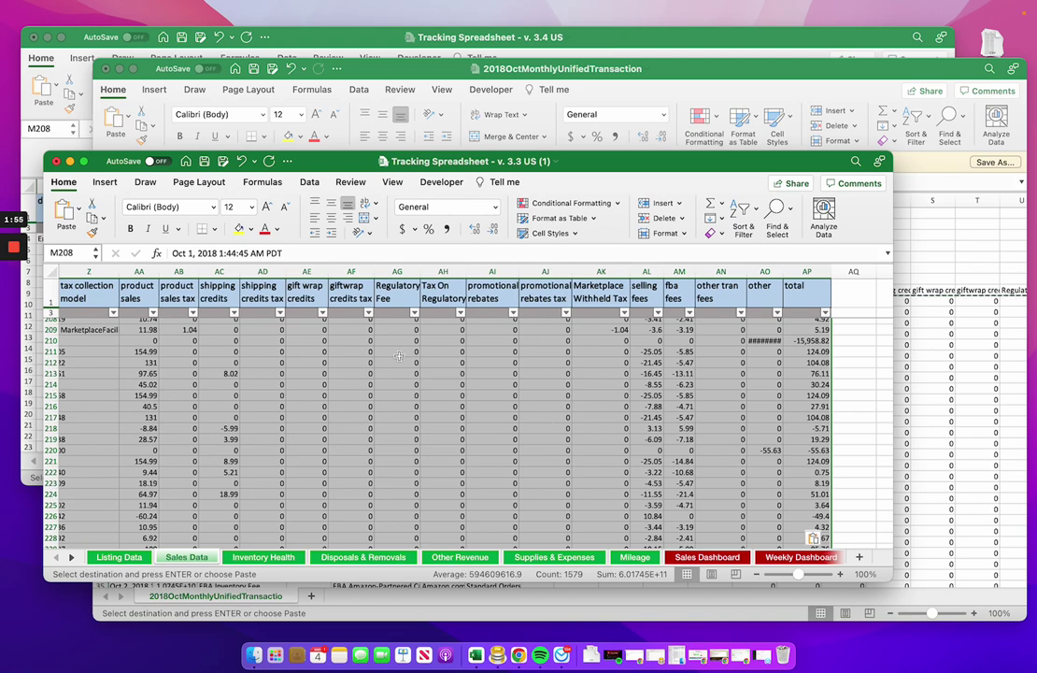
Step: Paste the report rows into cell M4 of the v3.4 Sales Data sheet and compare with the report
{"action": "left_click", "coordinate": [968, 405]}
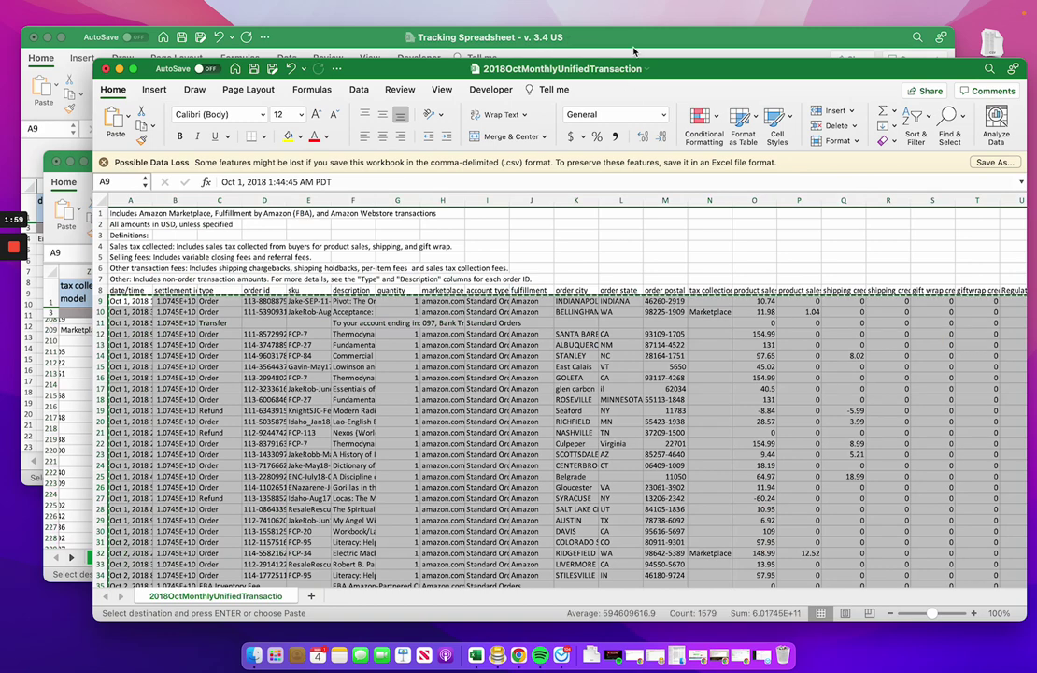
{"action": "left_click", "coordinate": [551, 43]}
{"action": "left_click", "coordinate": [79, 239]}
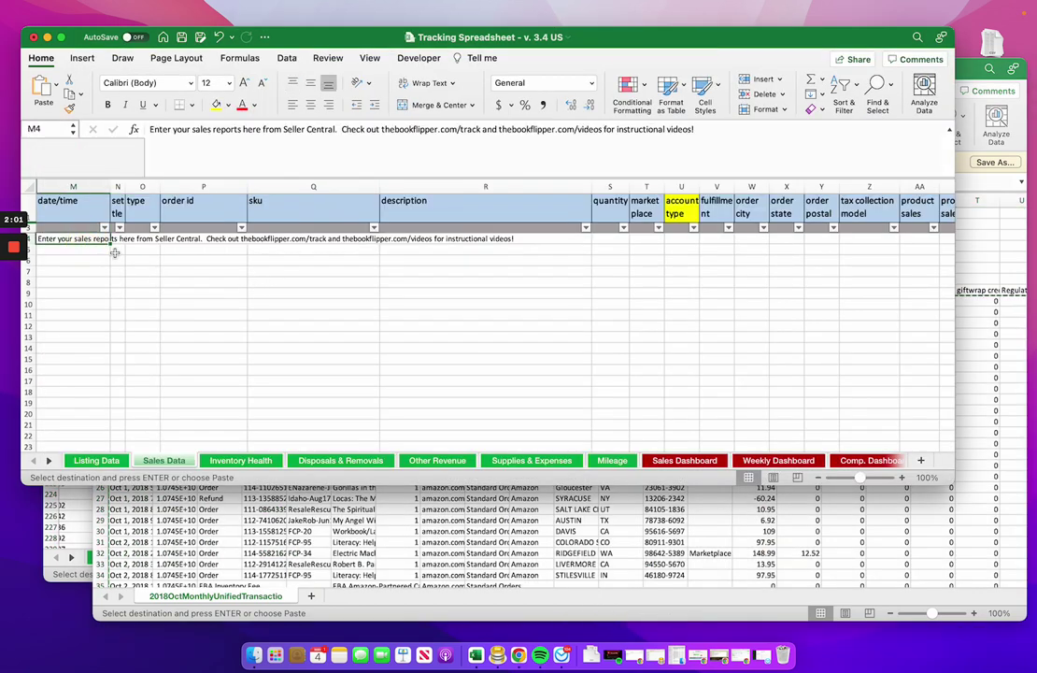
{"action": "key", "text": "super+v"}
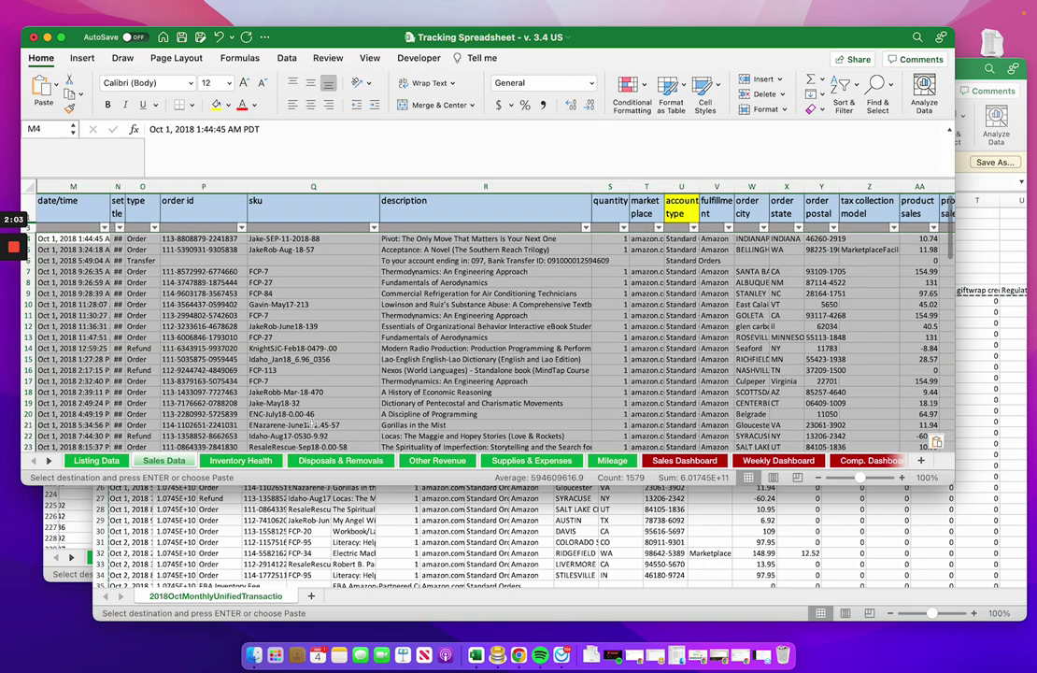
{"action": "left_click_drag", "start_coordinate": [402, 448], "coordinate": [557, 463]}
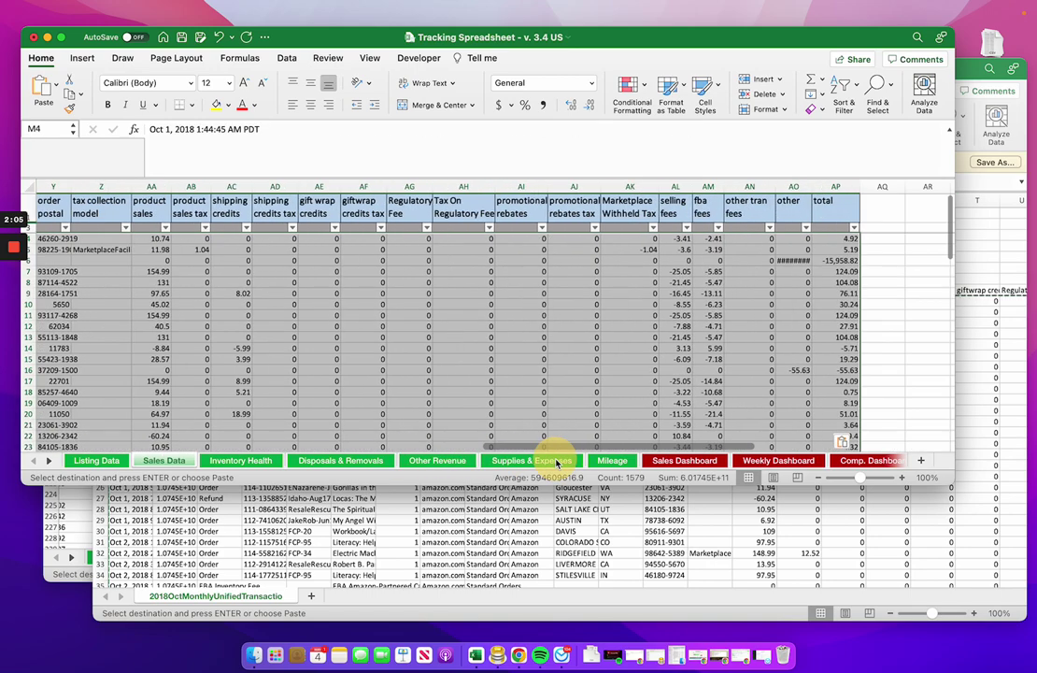
{"action": "left_click", "coordinate": [514, 551]}
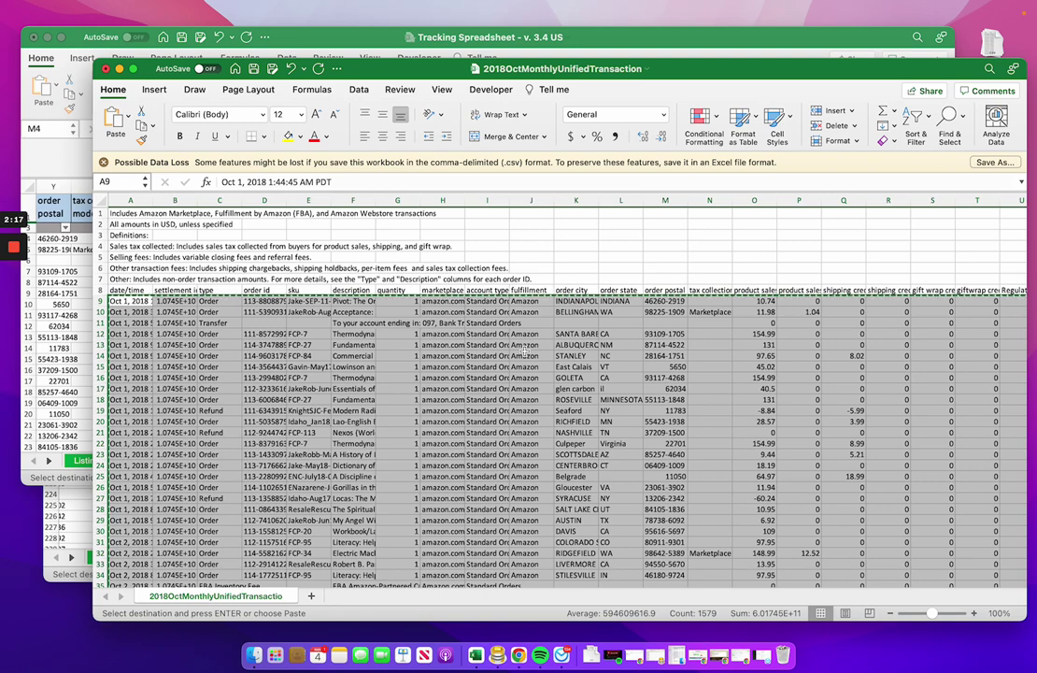
{"action": "key", "text": "super+grave"}
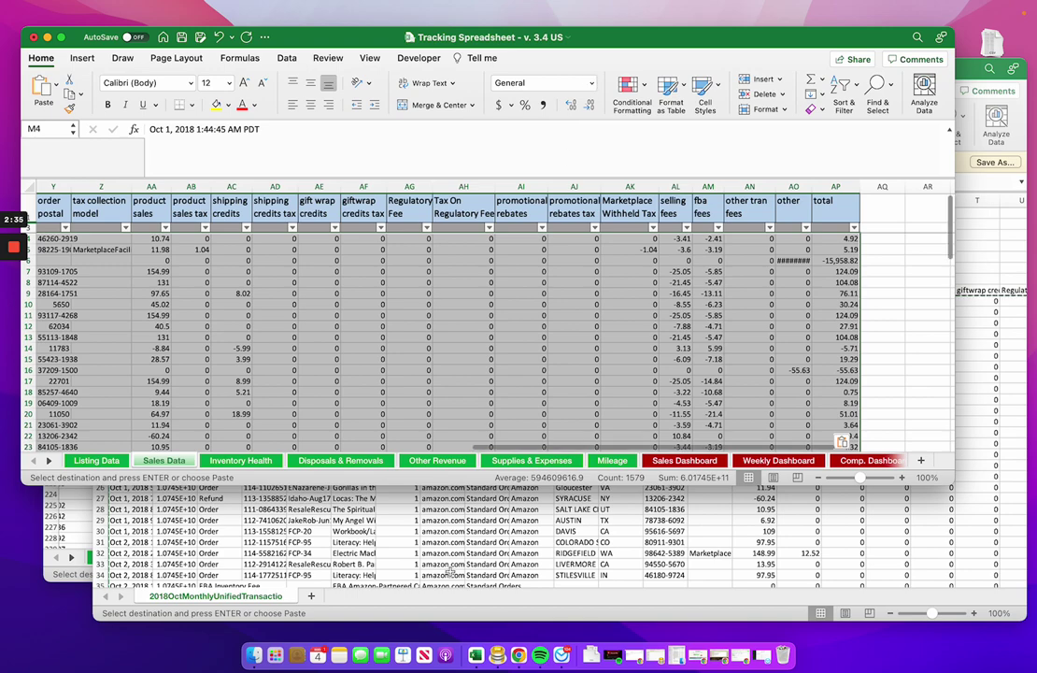
Step: Switch from the Amazon report back to Tracking Spreadsheet v3.3's pasted October rows
{"action": "left_click", "coordinate": [490, 608]}
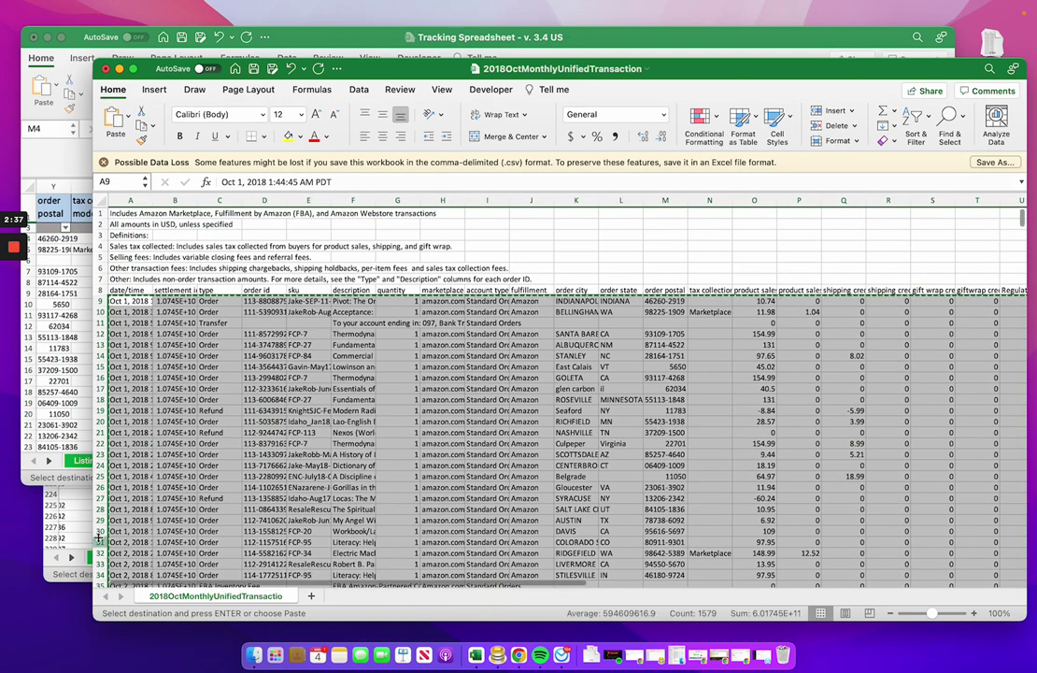
{"action": "left_click", "coordinate": [84, 528]}
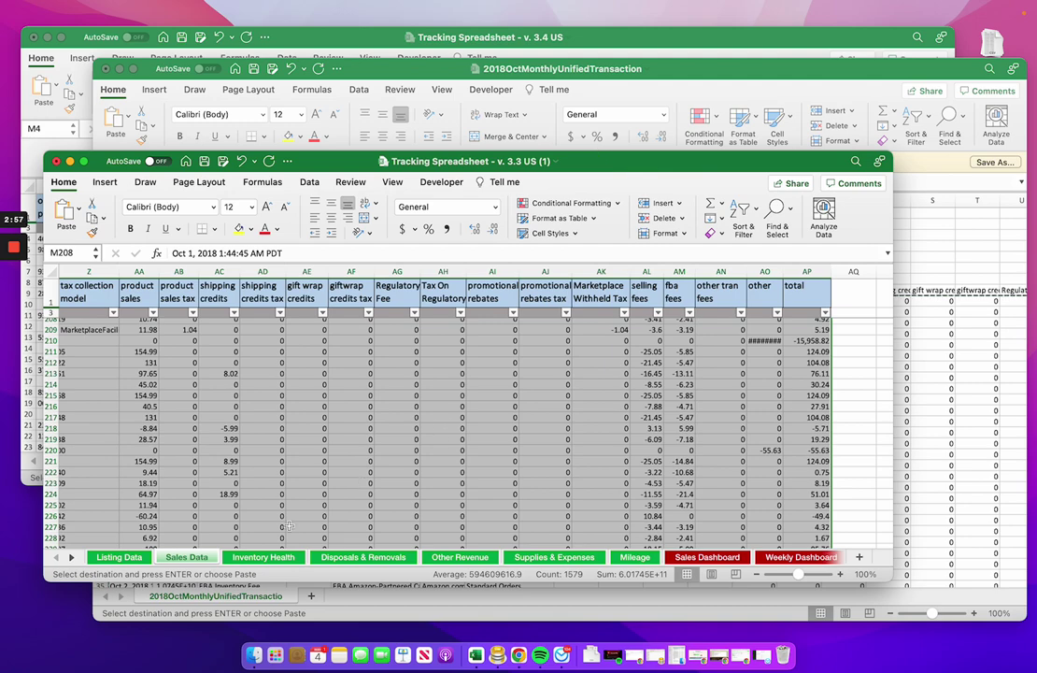
Step: Clear the copy marquee and scroll to the June 2014 rows, selecting sku 89144 in Q125
{"action": "left_click", "coordinate": [325, 465]}
{"action": "scroll", "coordinate": [402, 479], "scroll_direction": "left", "scroll_amount": 10}
{"action": "scroll", "coordinate": [66, 404], "scroll_direction": "up", "scroll_amount": 20}
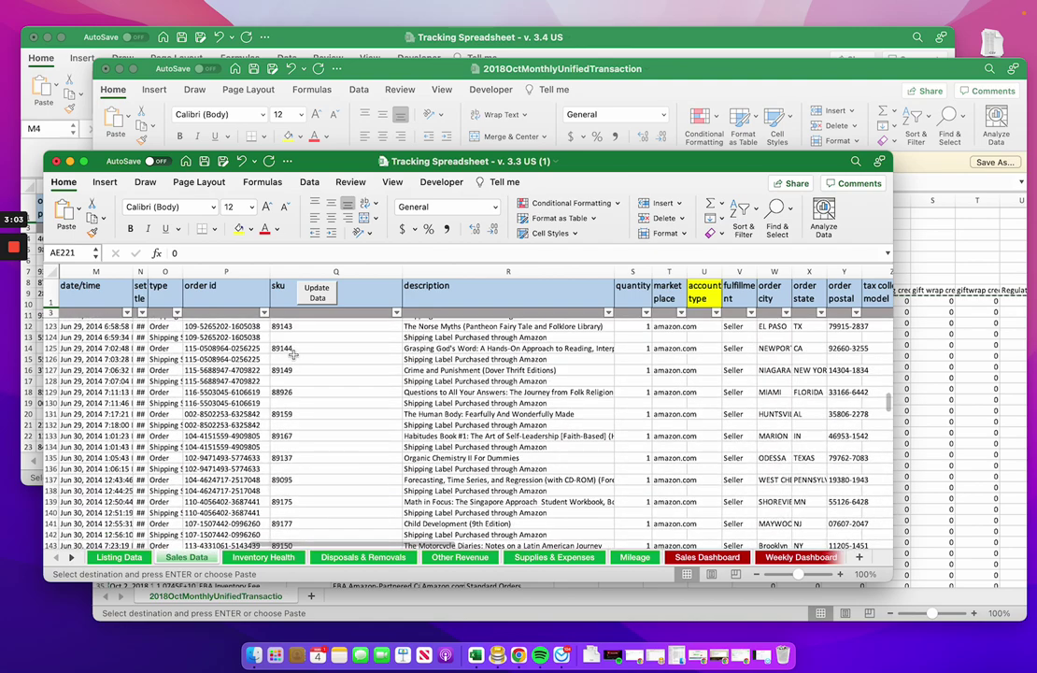
{"action": "left_click", "coordinate": [294, 347]}
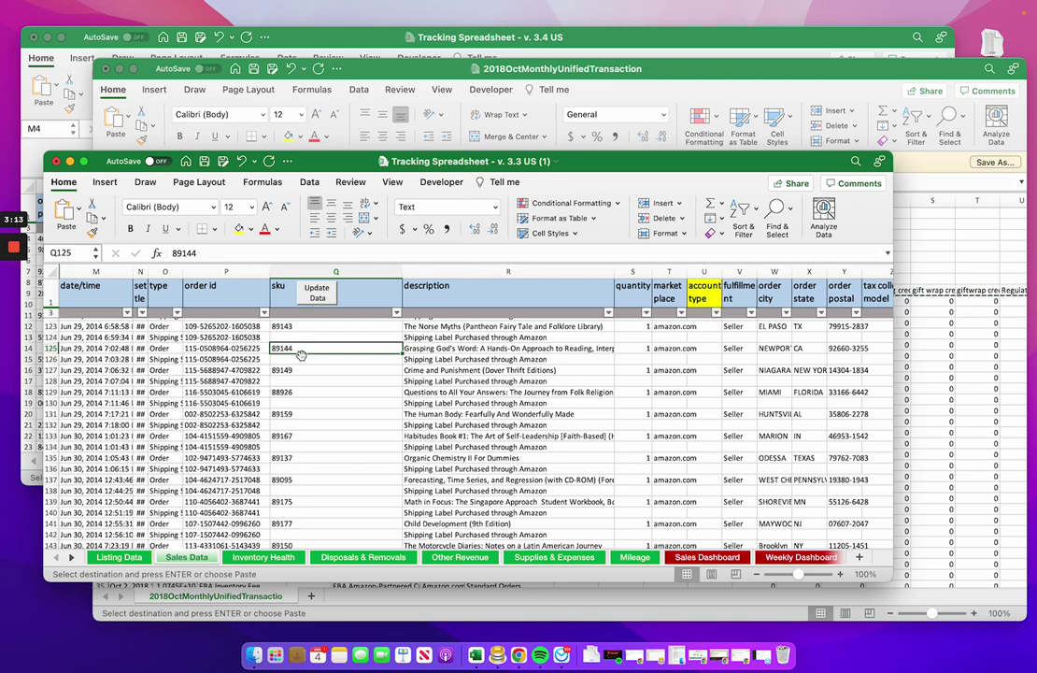
{"action": "scroll", "coordinate": [302, 351], "scroll_direction": "down", "scroll_amount": 1}
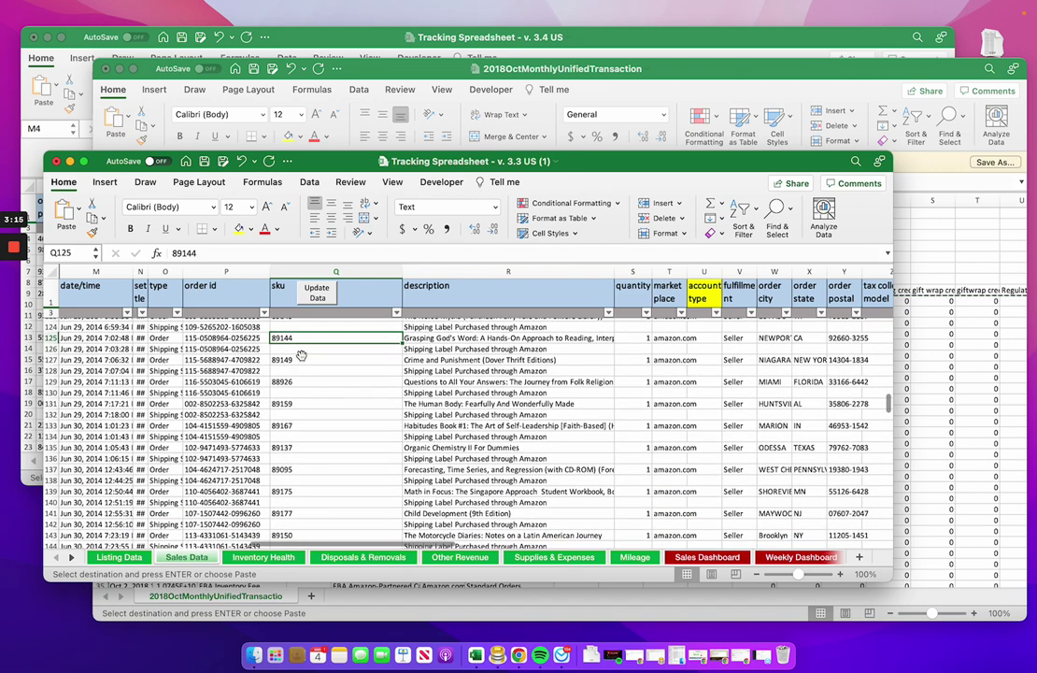
{"action": "scroll", "coordinate": [301, 356], "scroll_direction": "down", "scroll_amount": 5}
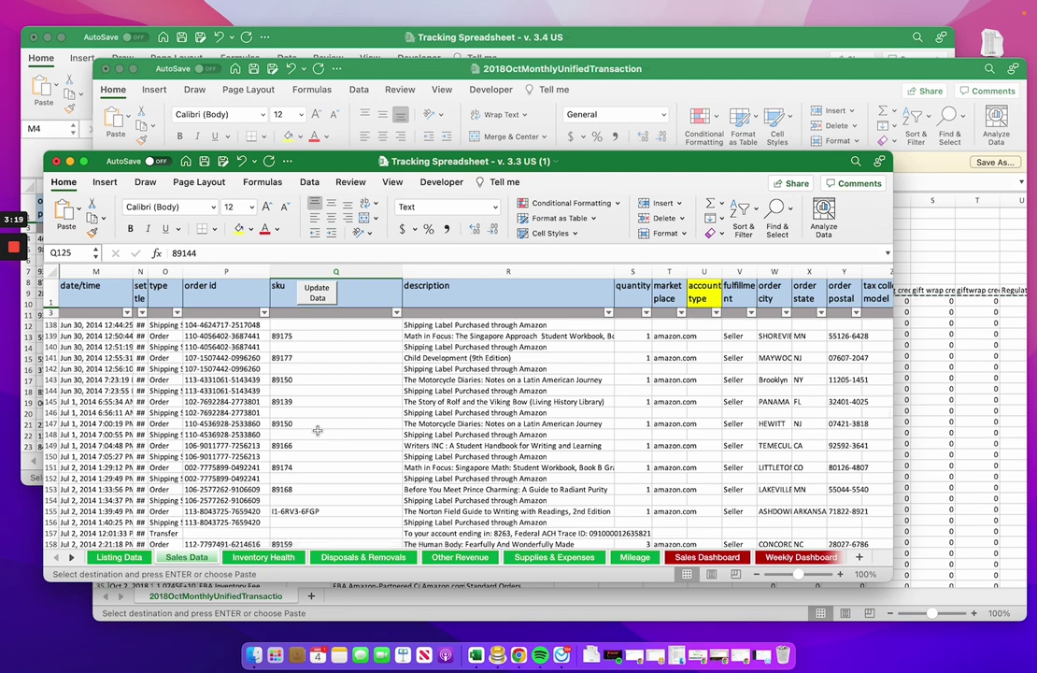
{"action": "scroll", "coordinate": [317, 430], "scroll_direction": "up", "scroll_amount": 3}
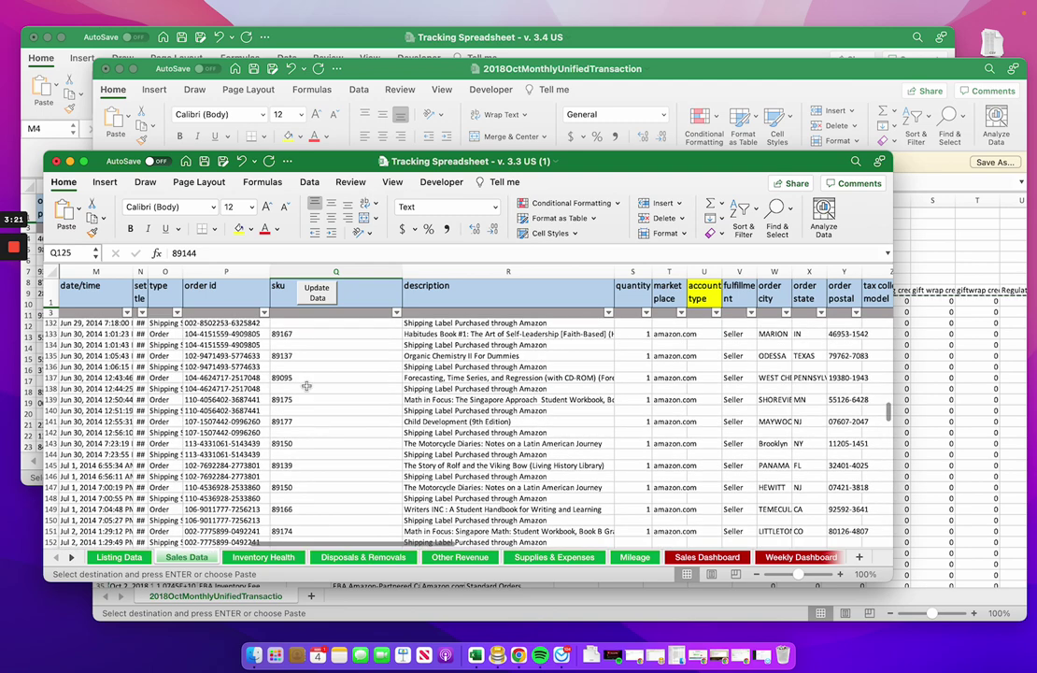
{"action": "scroll", "coordinate": [334, 388], "scroll_direction": "up", "scroll_amount": 10}
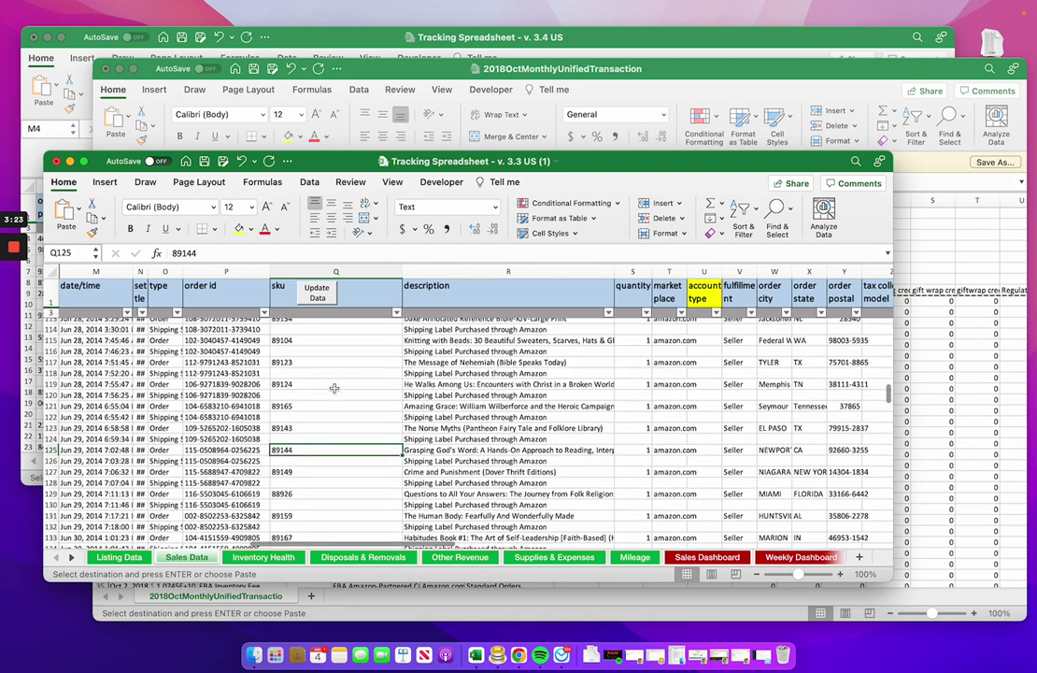
{"action": "scroll", "coordinate": [333, 387], "scroll_direction": "up", "scroll_amount": 2}
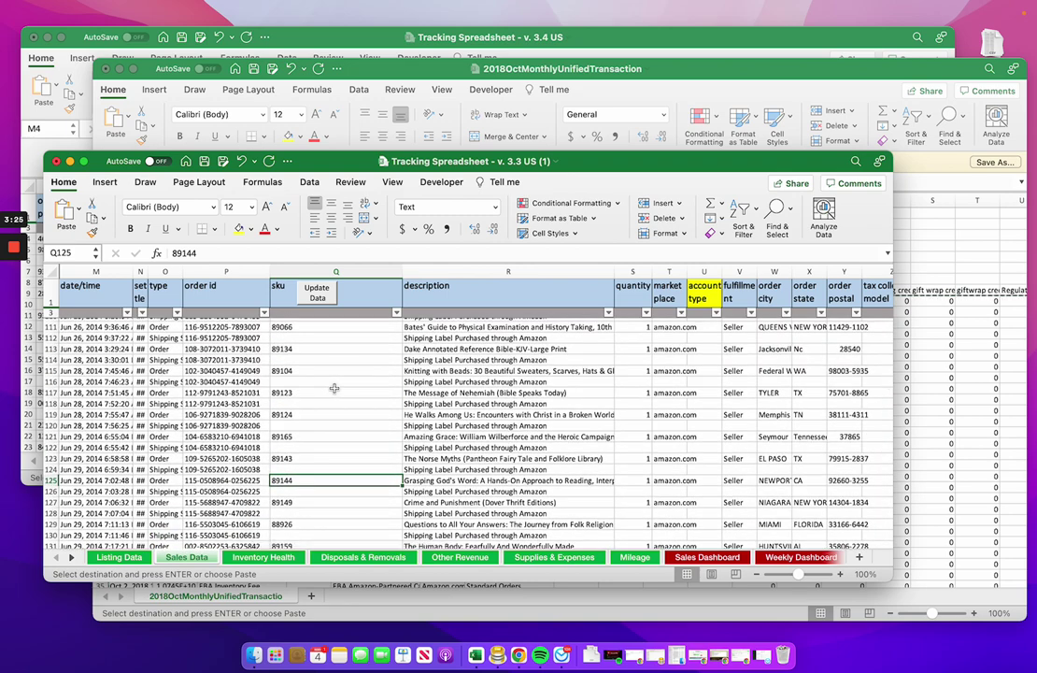
{"action": "scroll", "coordinate": [333, 388], "scroll_direction": "down", "scroll_amount": 10}
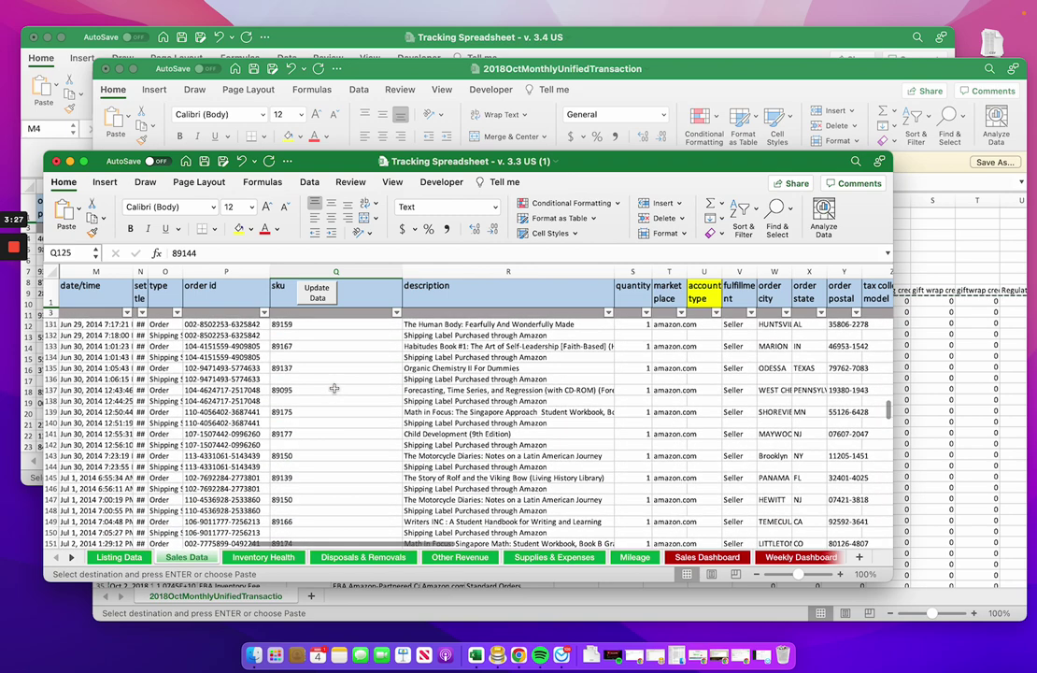